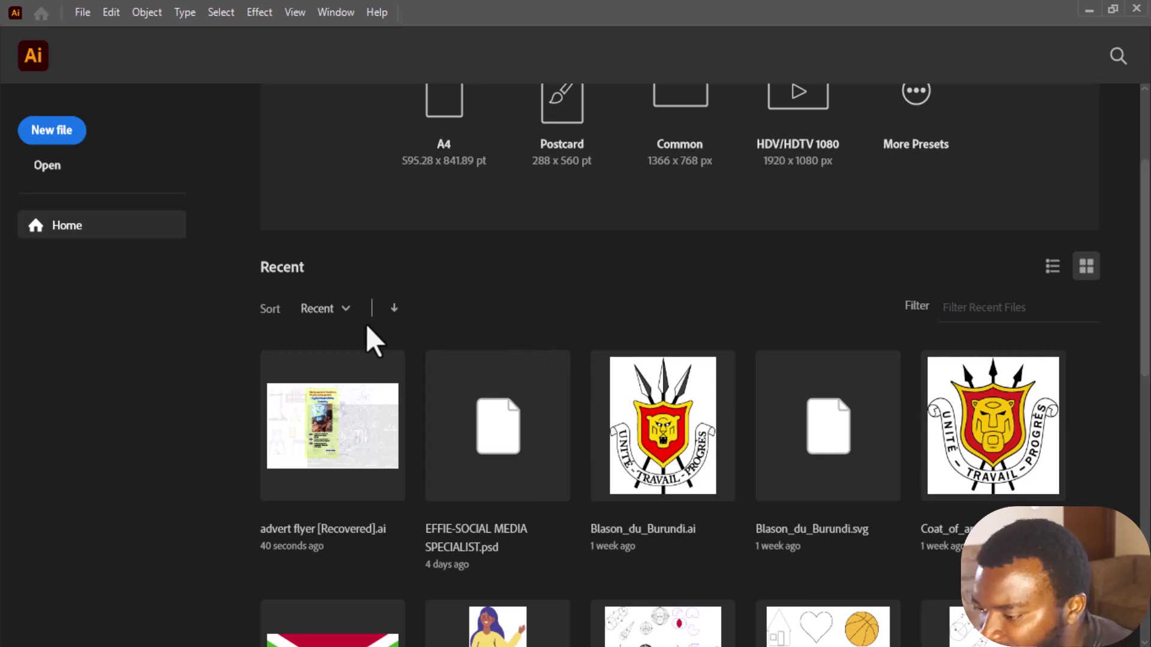
scroll(371, 334, down, 6)
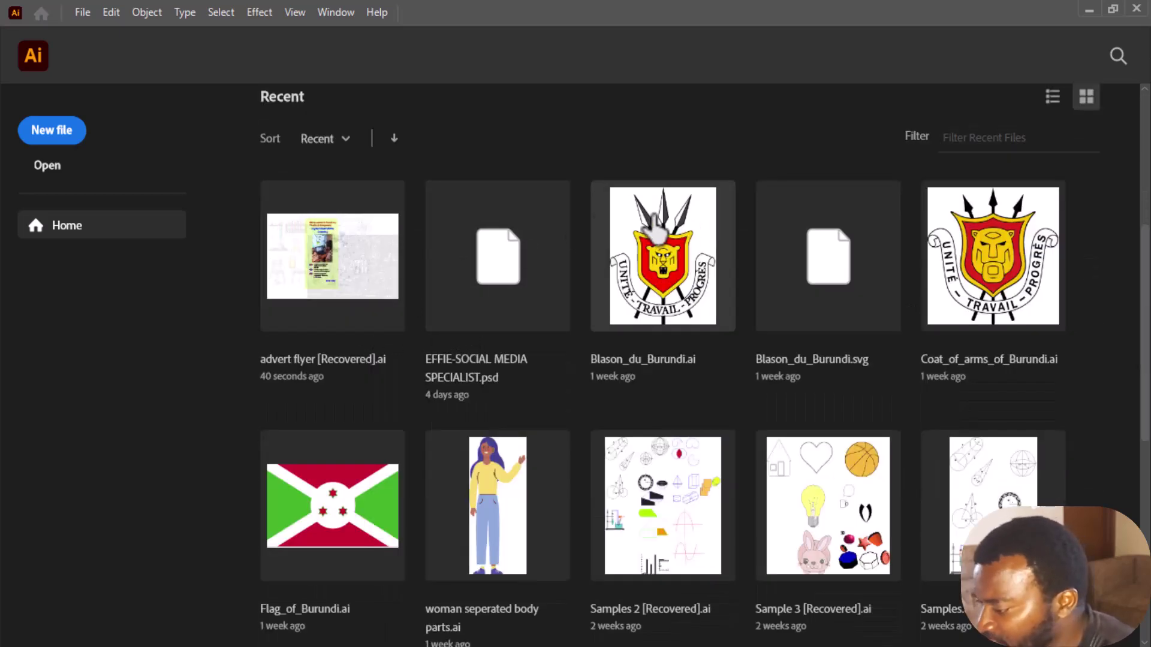
scroll(554, 288, down, 6)
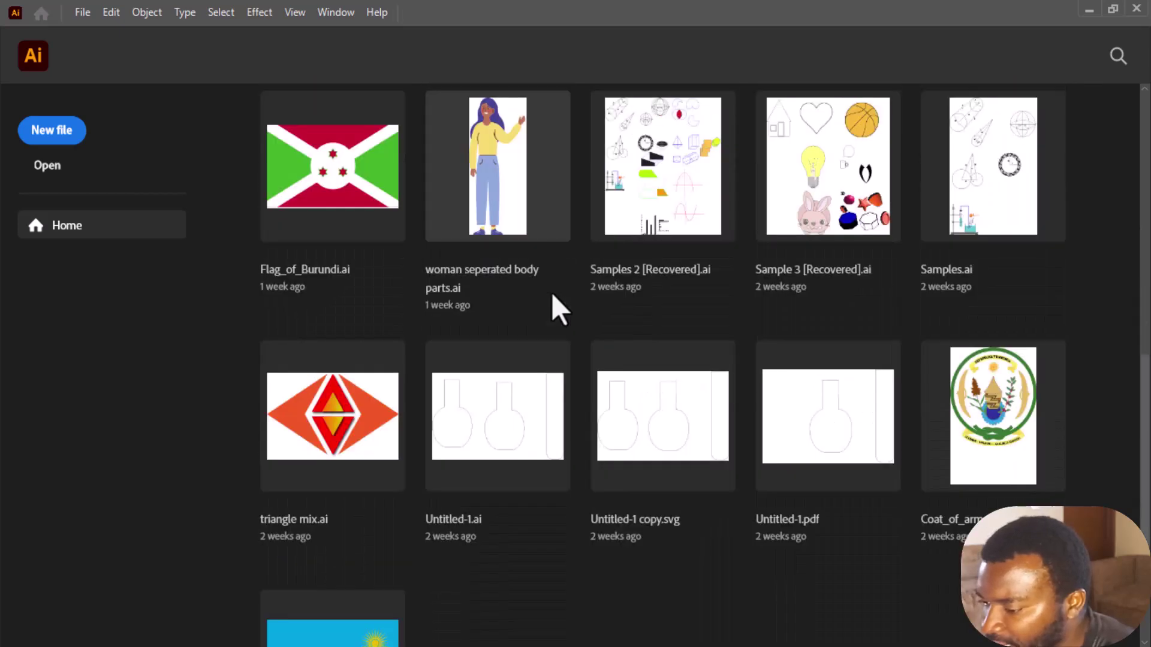
scroll(545, 294, up, 12)
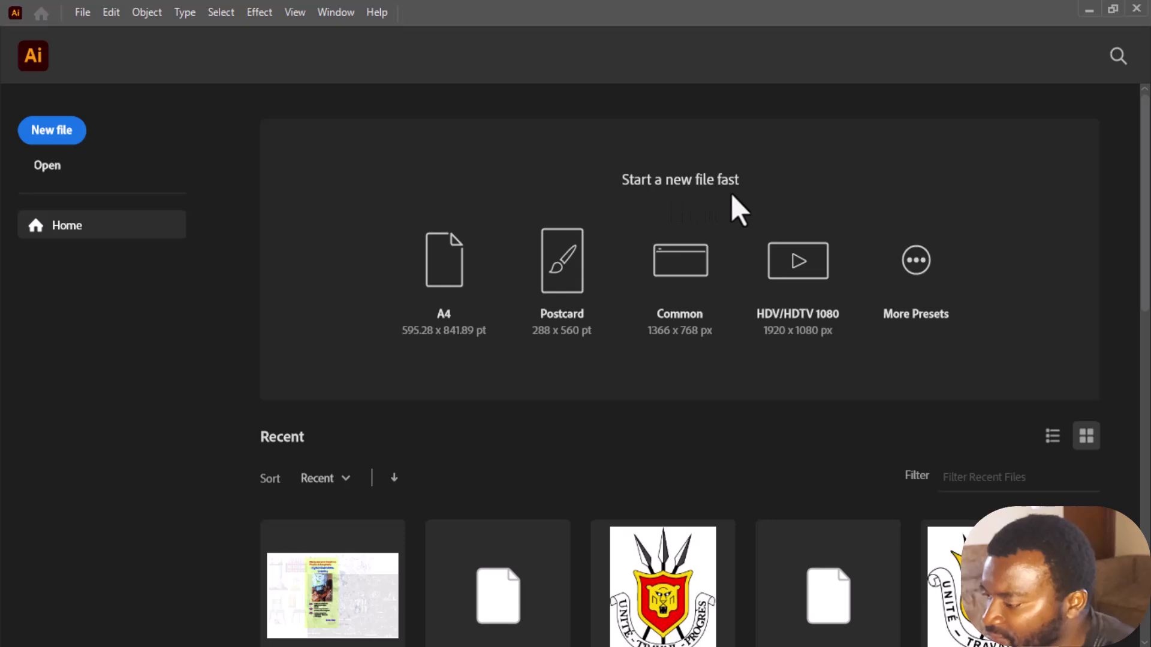
- Create a quick-start A4 document and close it without saving
click(452, 303)
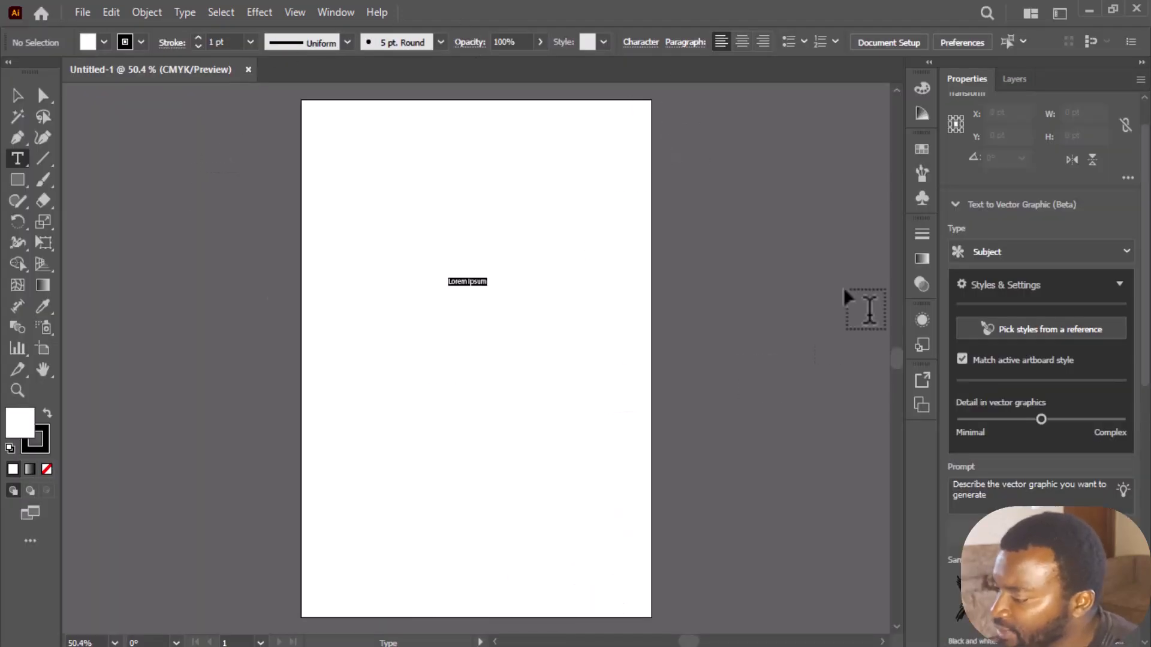
click(253, 70)
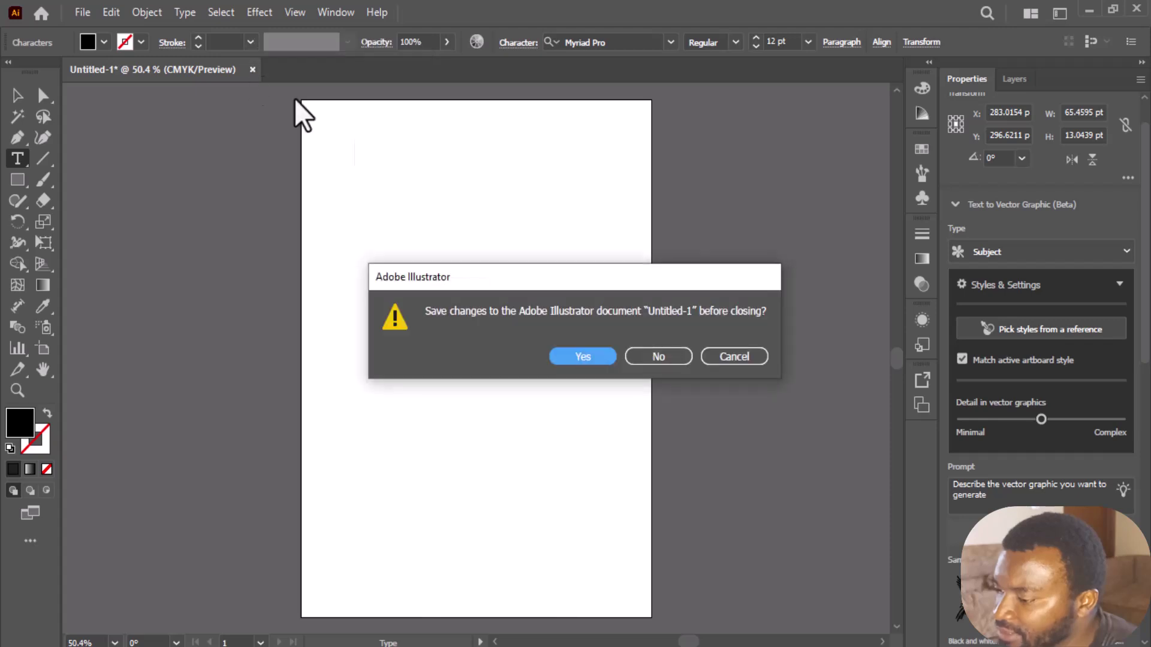
click(641, 358)
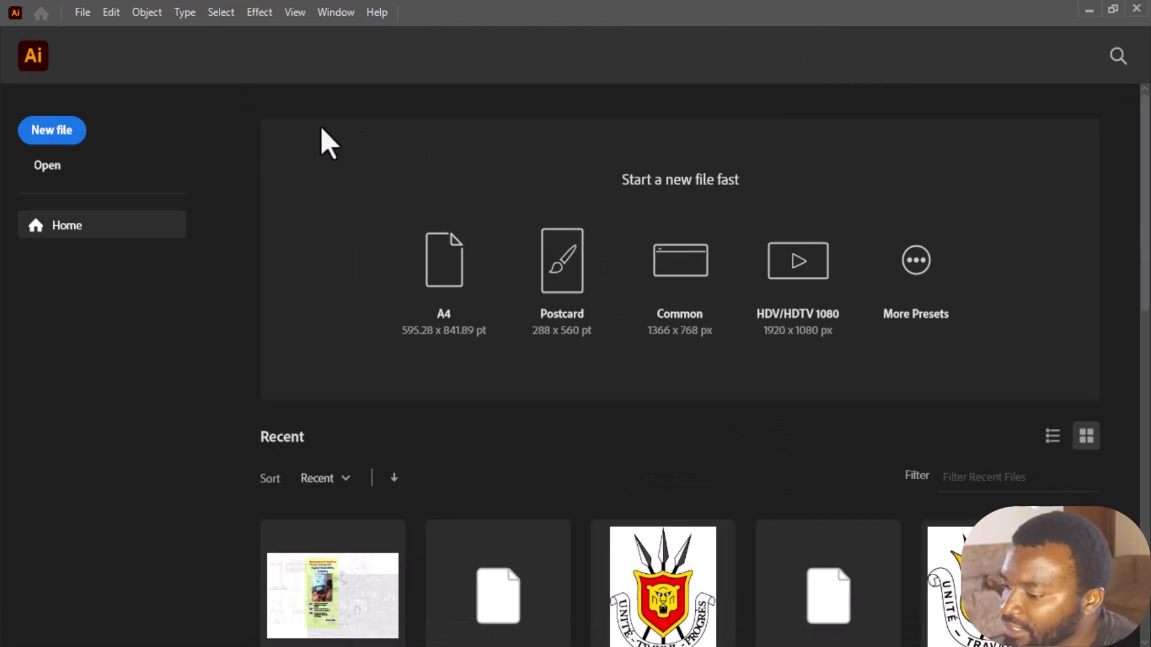
- Start a new document and look through the Mobile, Web, Print and Film & Video presets
click(54, 130)
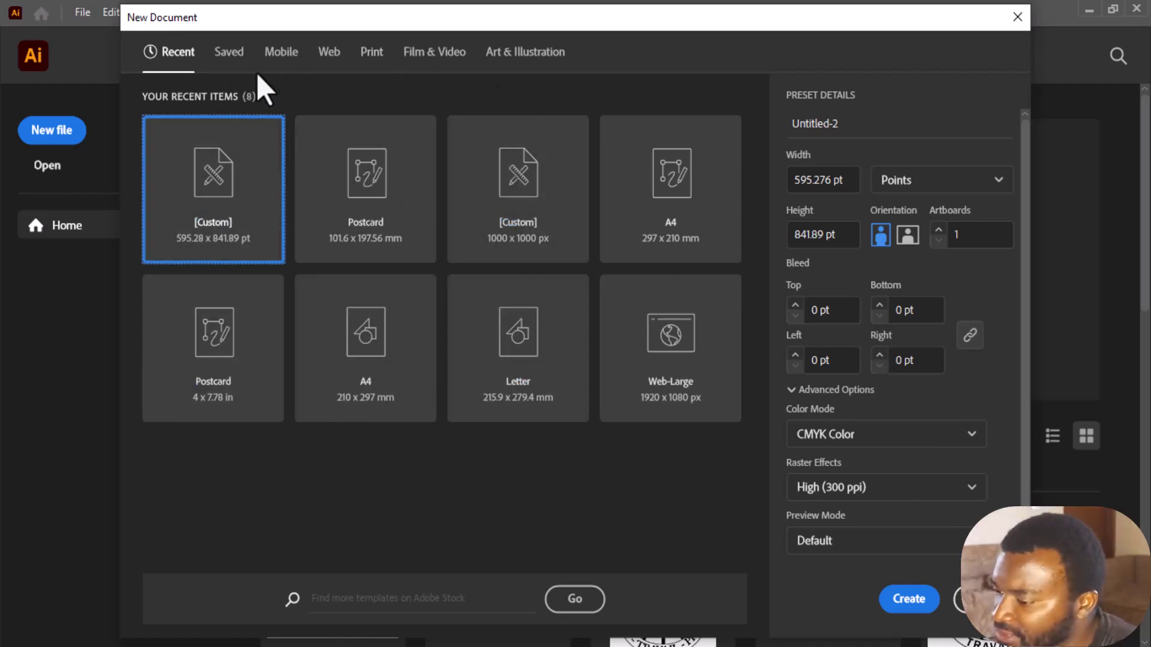
click(277, 66)
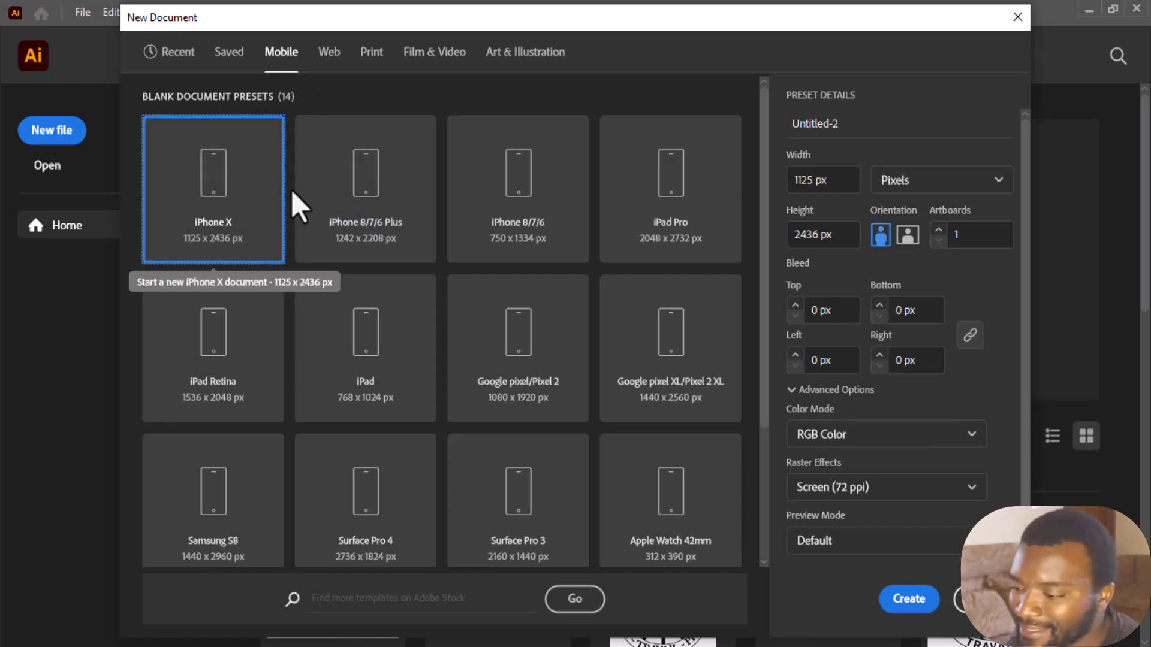
click(331, 60)
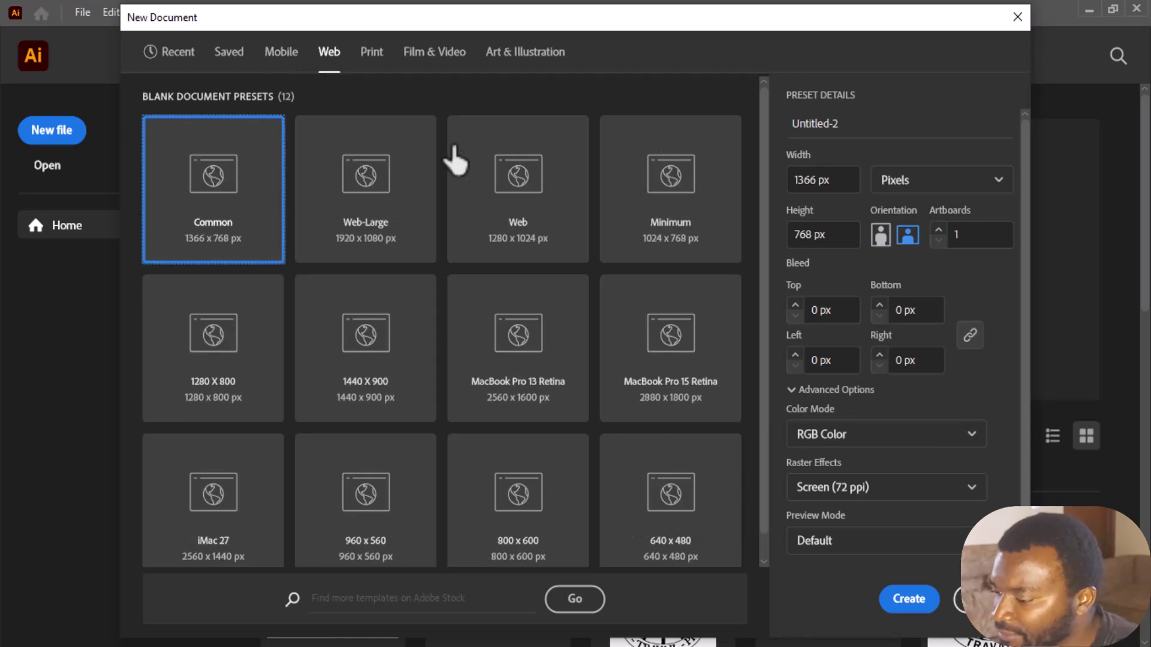
click(372, 66)
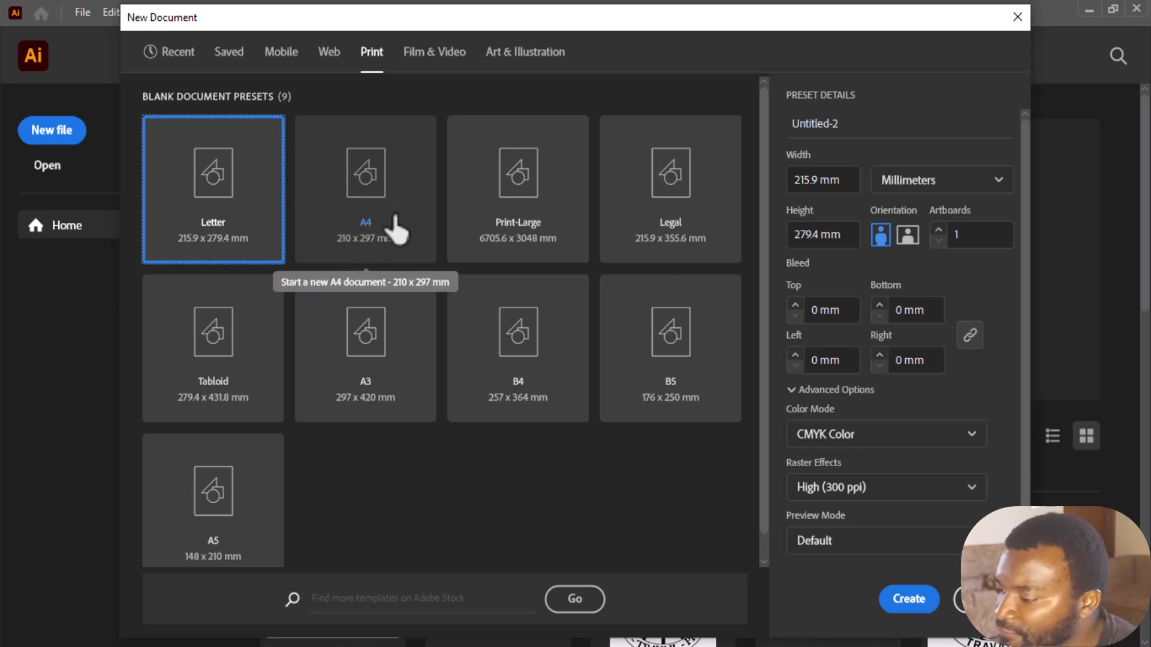
click(436, 60)
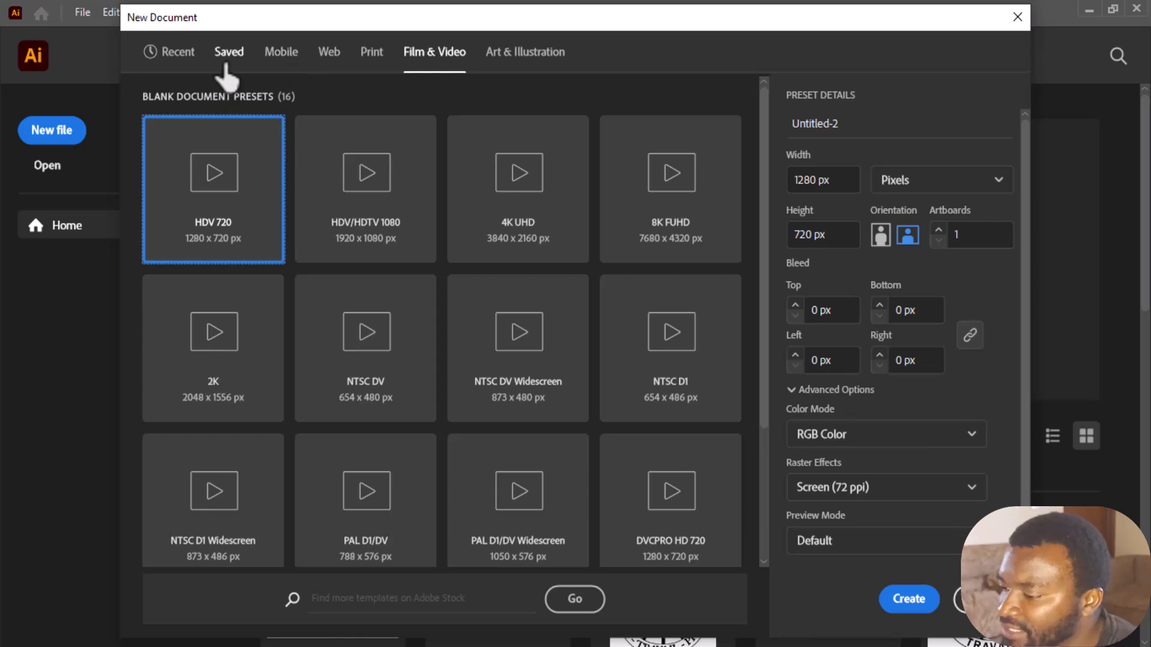
click(274, 57)
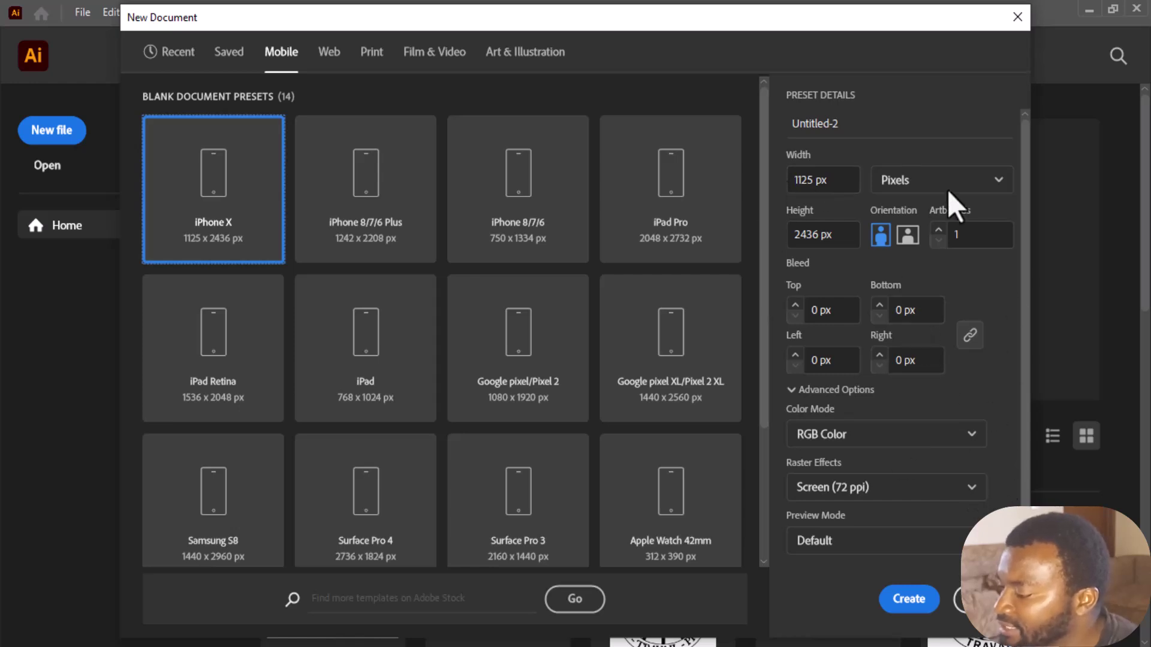
- Choose the A4 print preset for the new document and name it "doc"
click(373, 60)
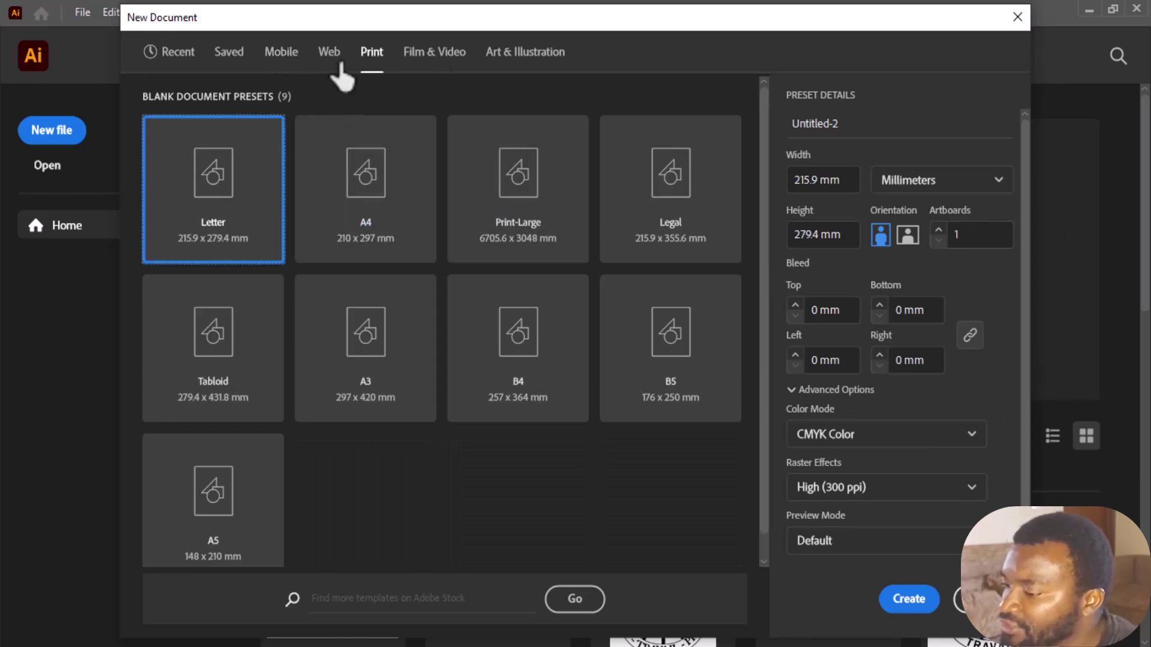
click(380, 177)
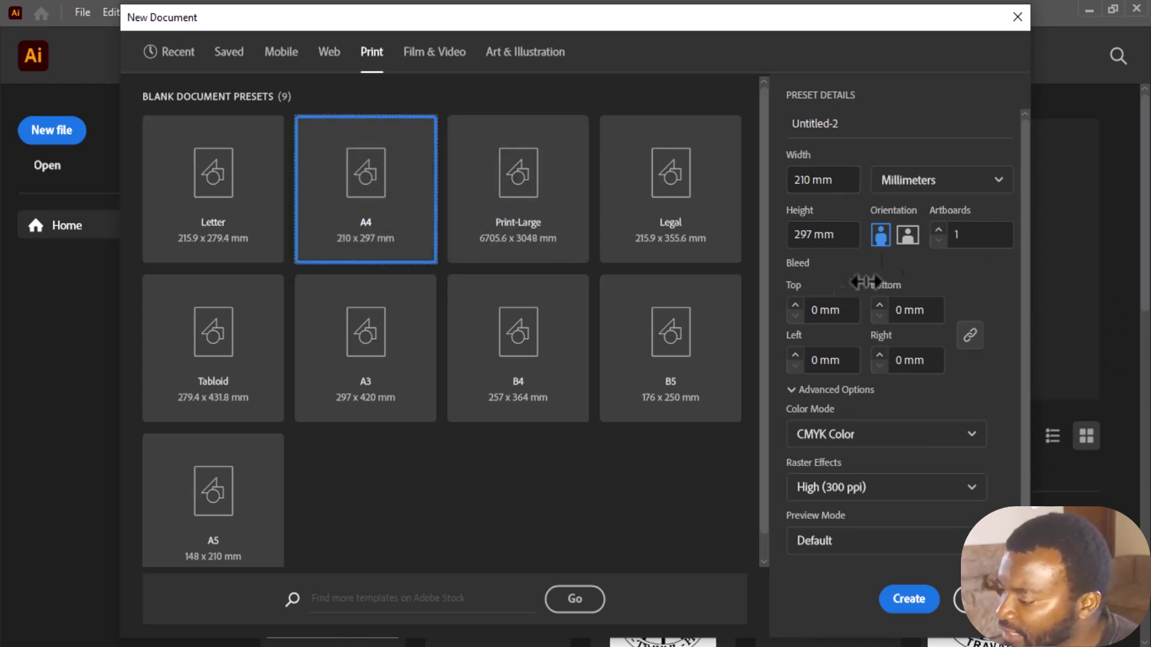
click(860, 129)
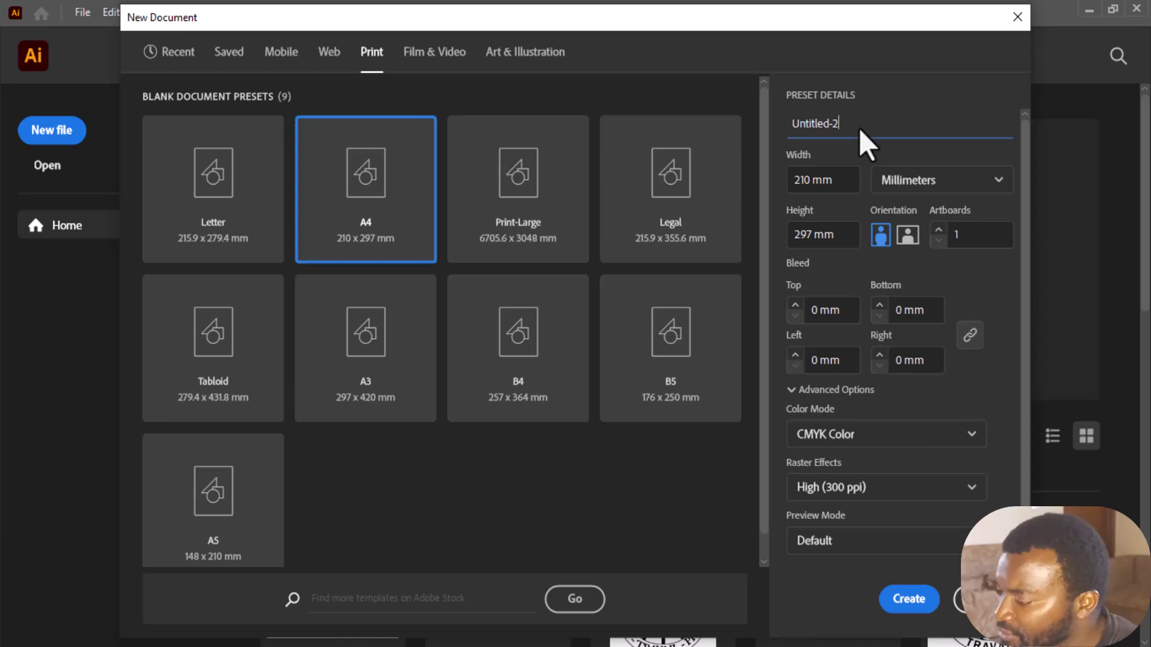
drag(858, 128, 775, 127)
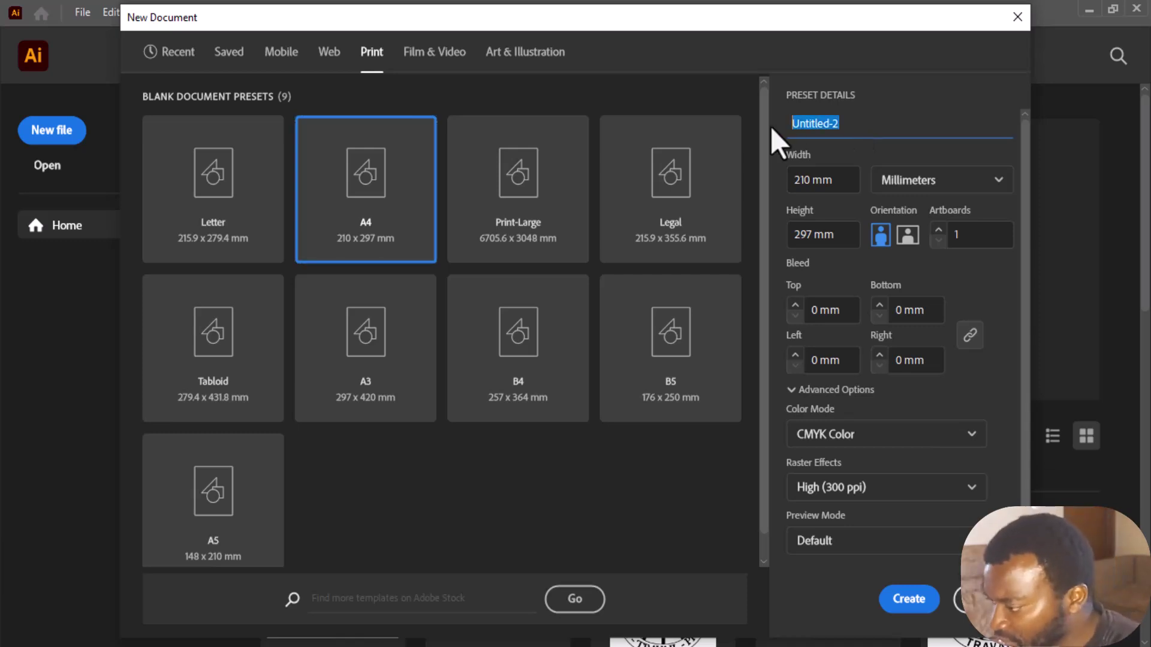
text(doc)
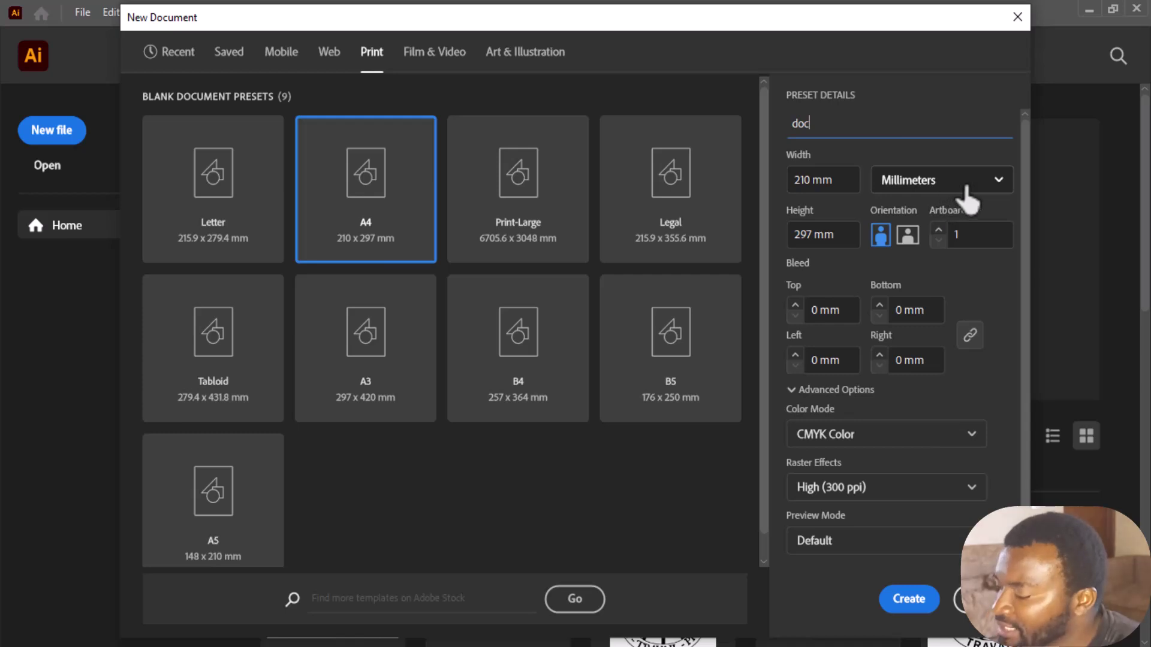
- Try inches and pixels as the document's measurement units and settle on inches
click(991, 179)
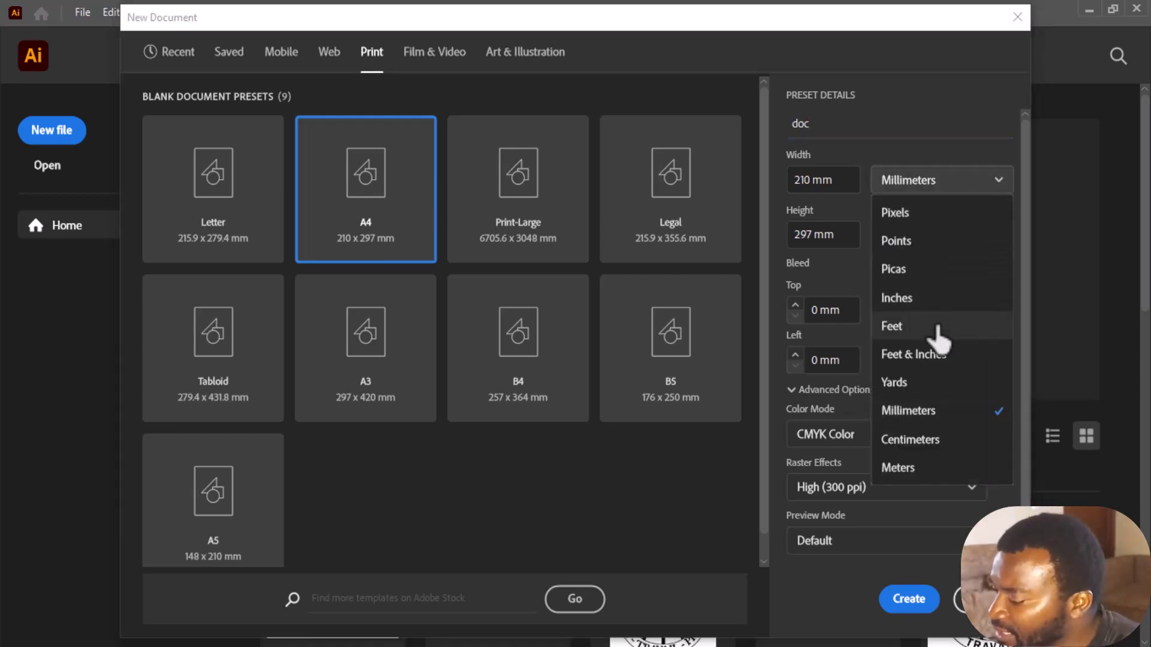
click(897, 298)
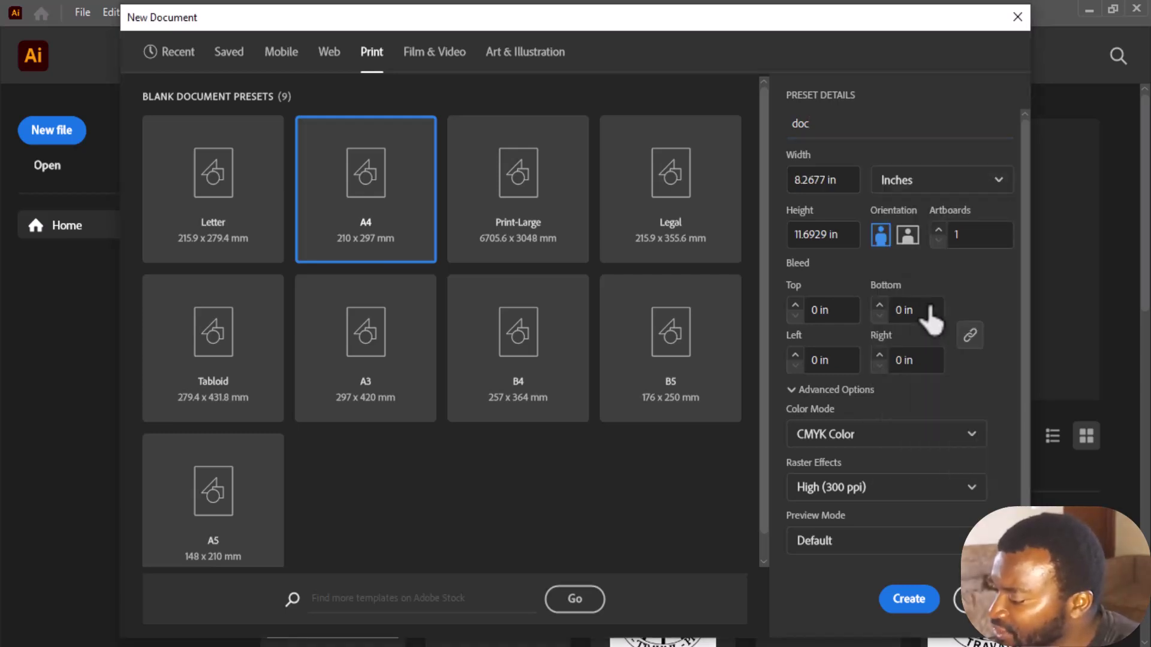
click(946, 186)
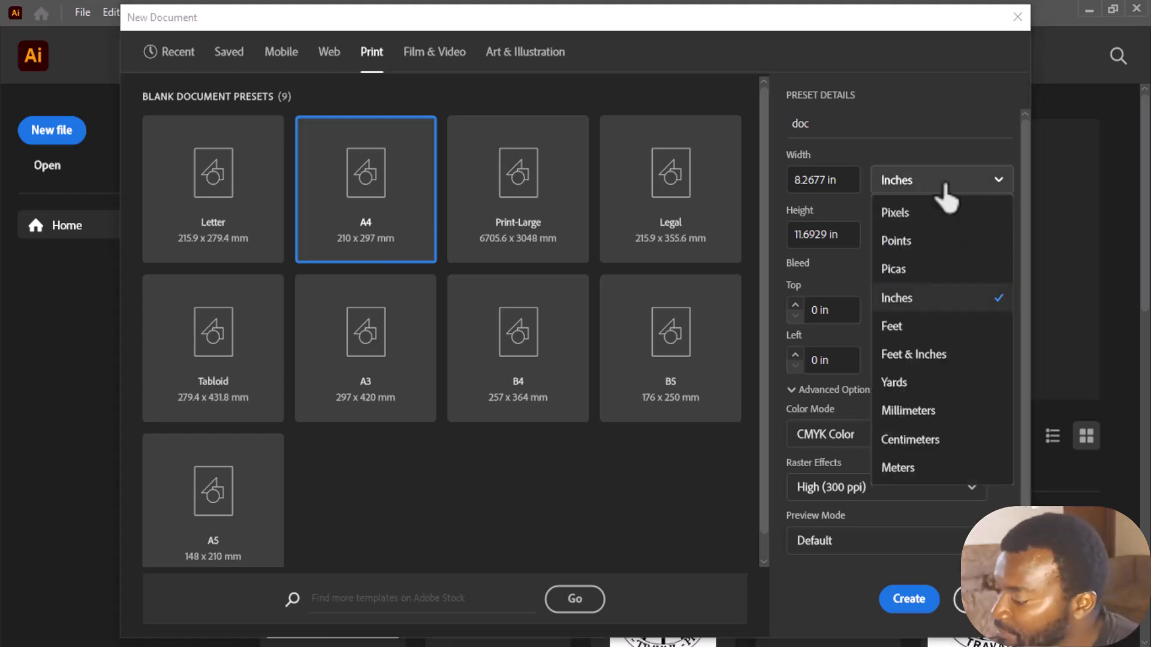
click(923, 213)
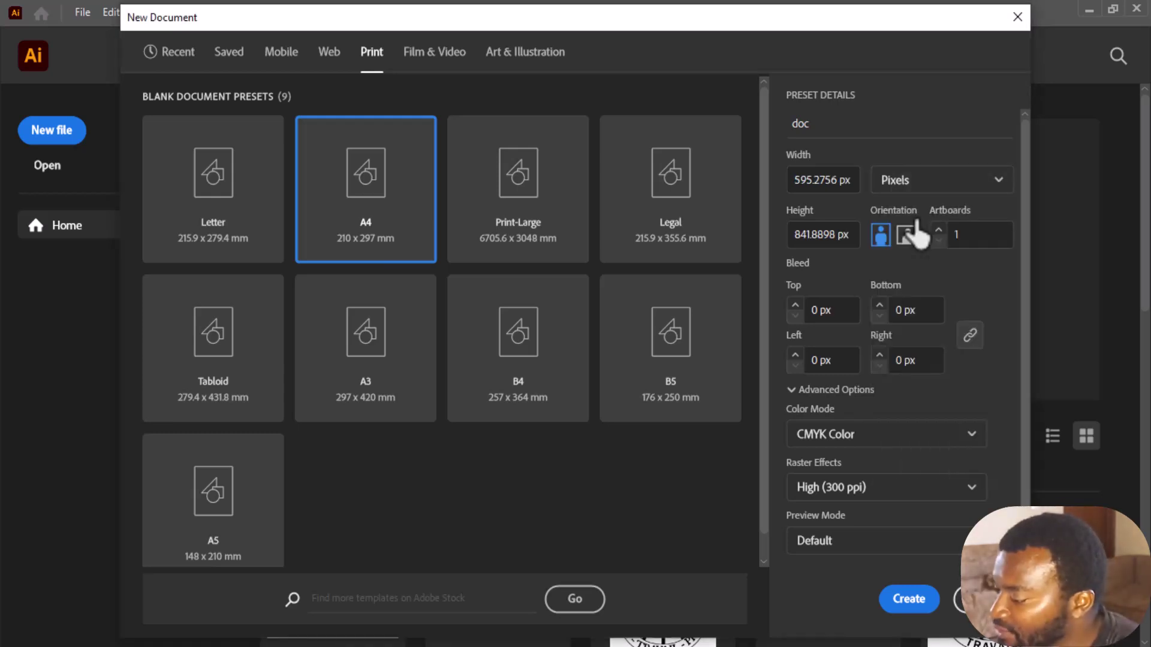
click(930, 182)
click(898, 299)
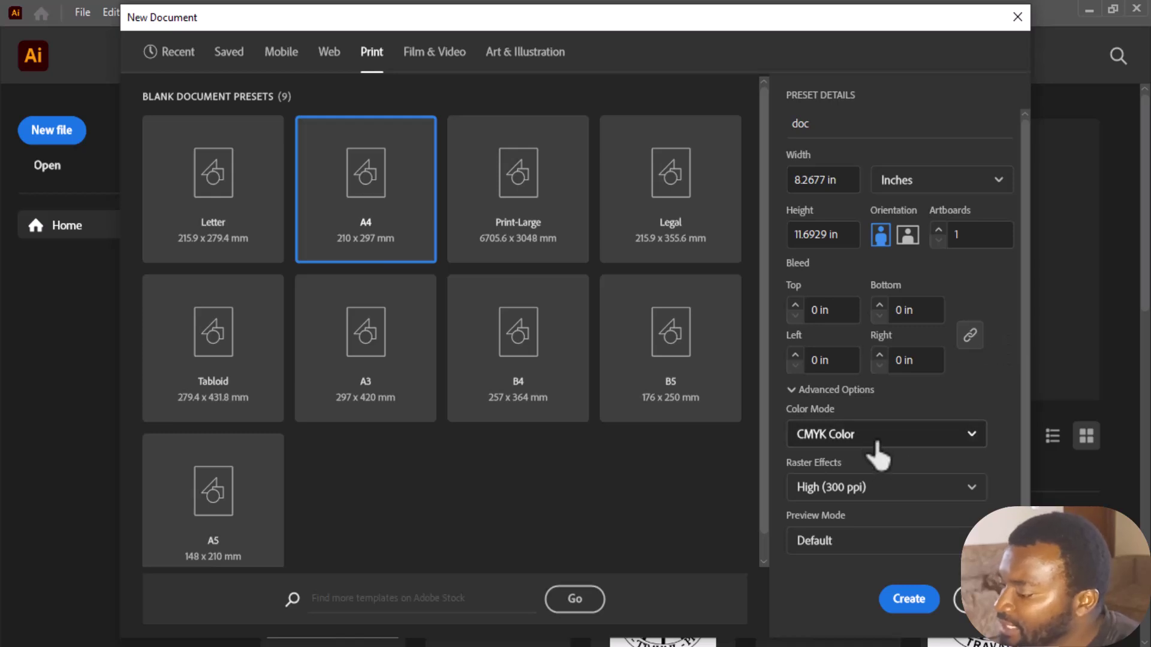
- Switch the document's color mode to RGB Color and back to CMYK Color
click(906, 436)
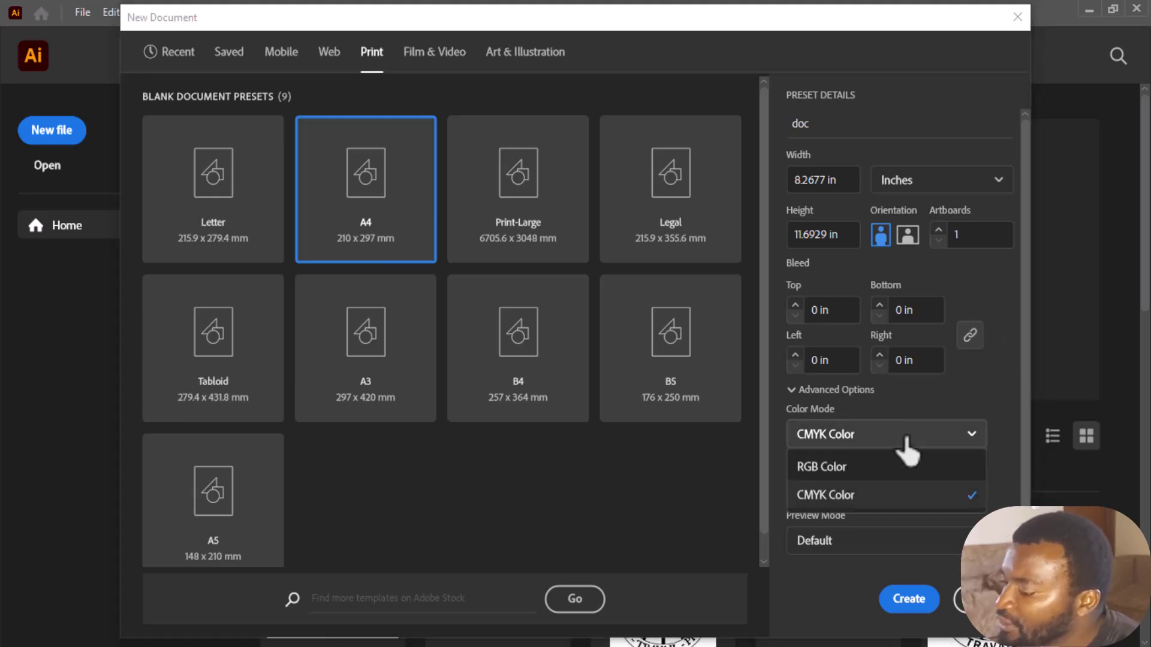
click(861, 473)
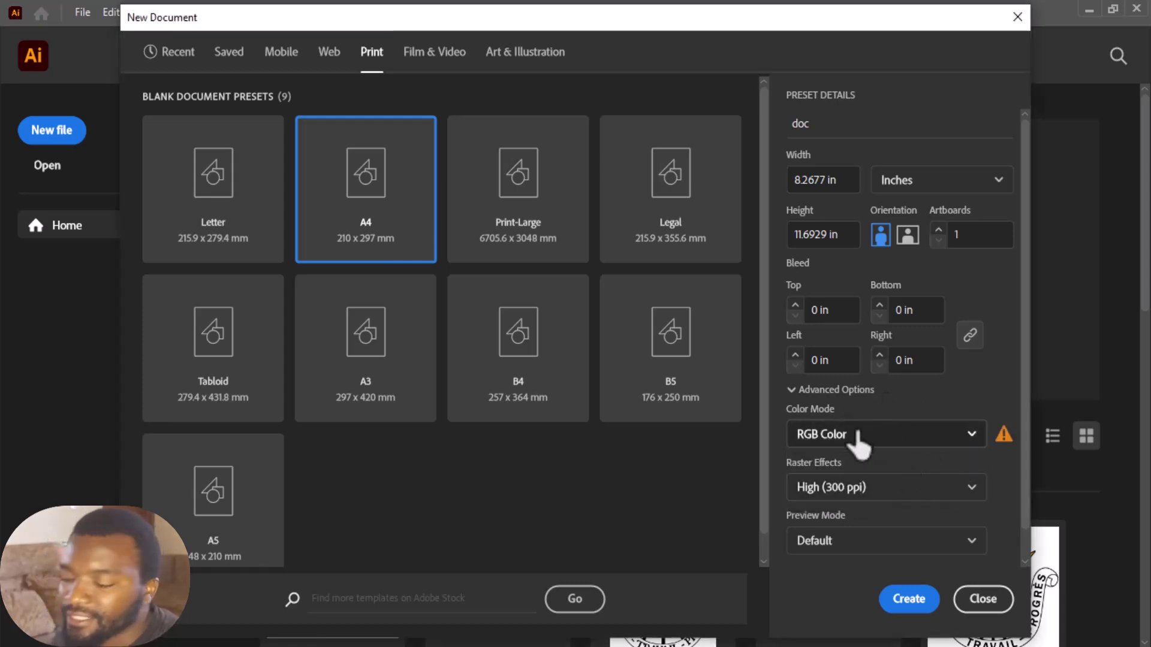
mouse_move(1004, 438)
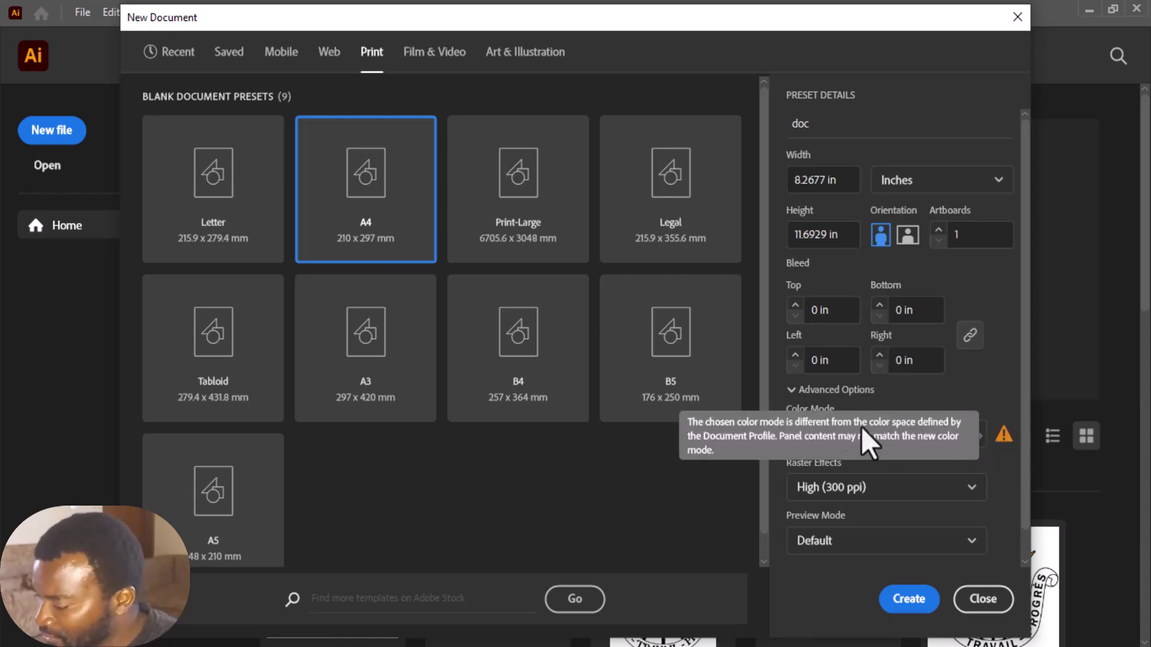
scroll(797, 406, down, 1)
click(939, 403)
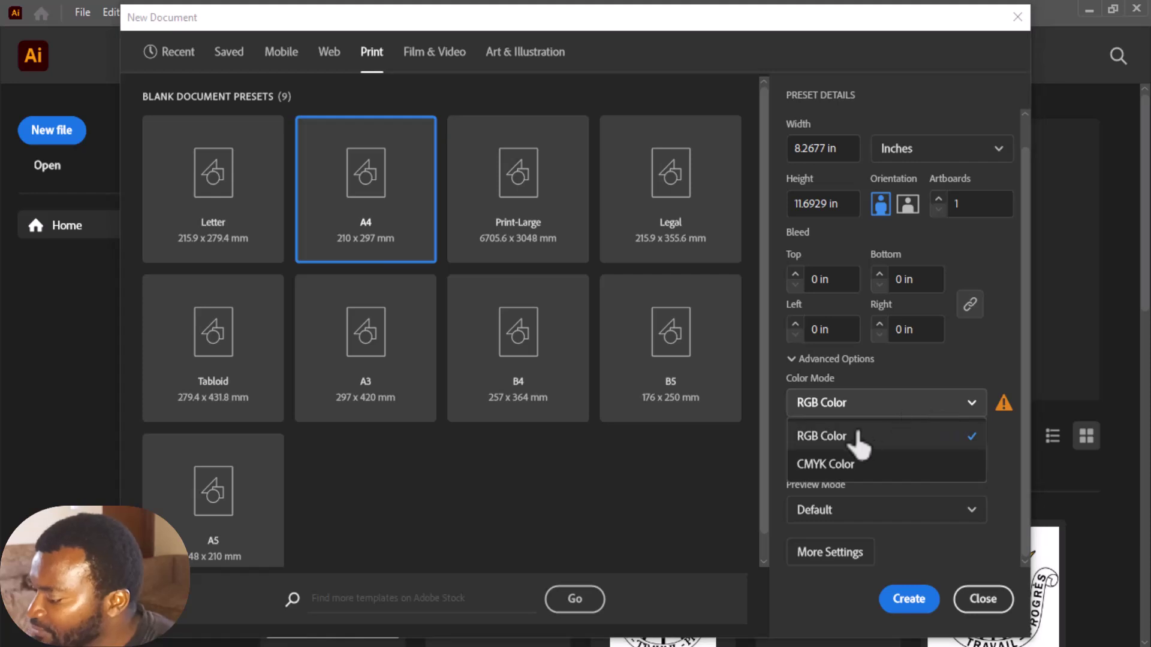
click(826, 466)
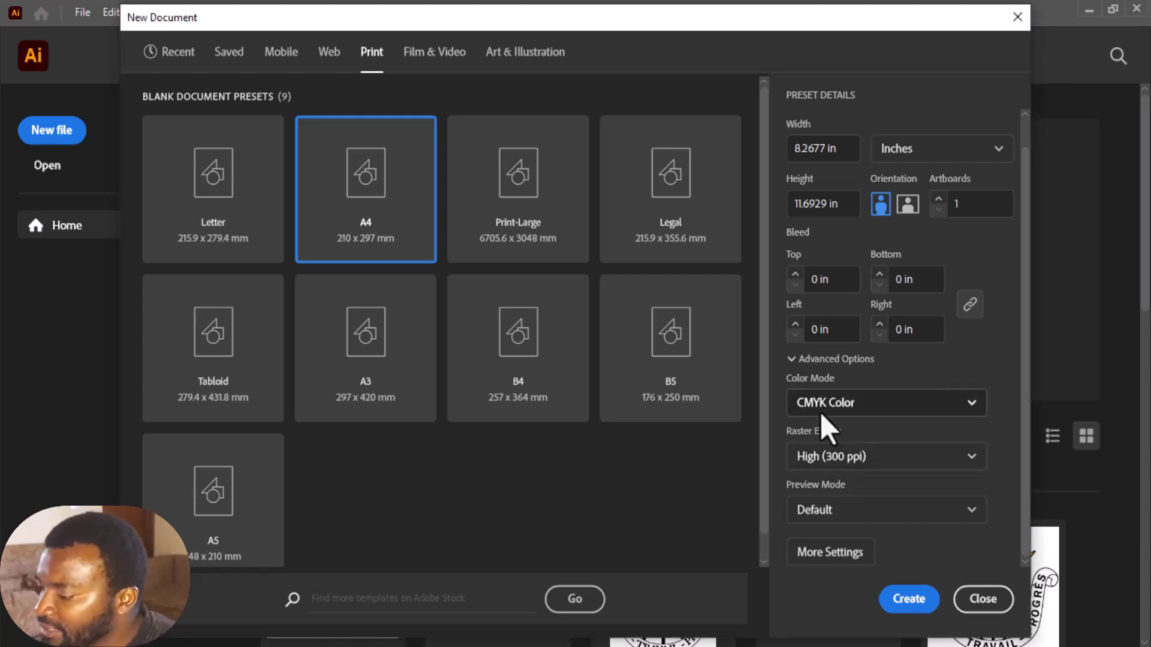
- Try the Screen (72 ppi) raster effects resolution and return it to High (300 ppi)
click(877, 461)
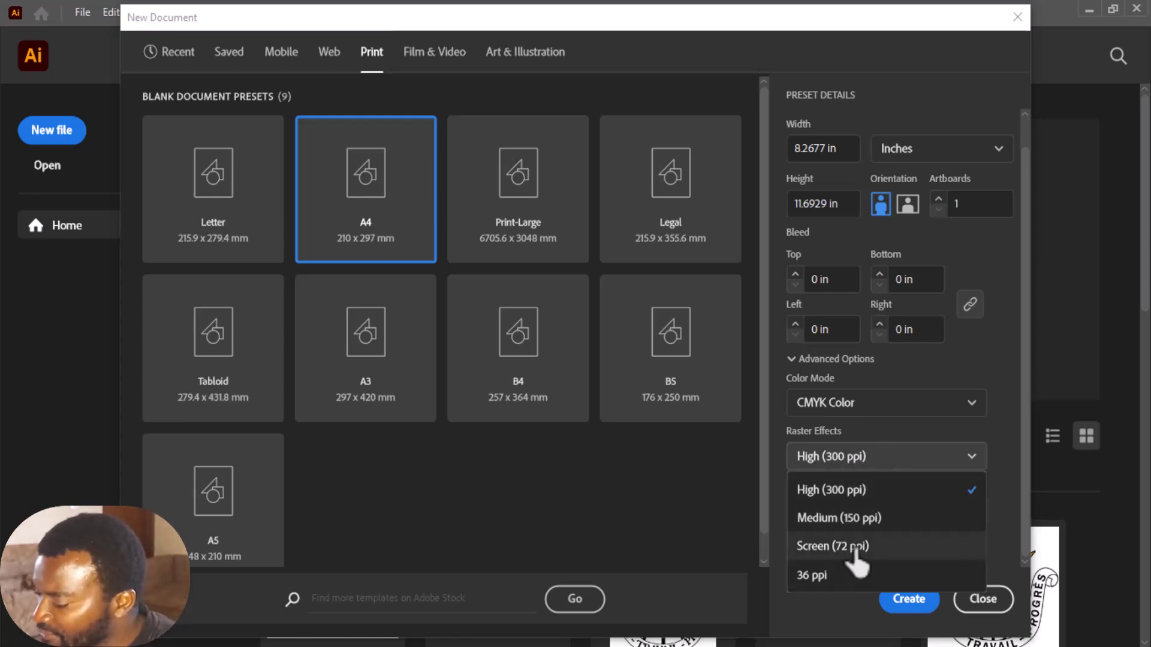
click(884, 545)
click(872, 463)
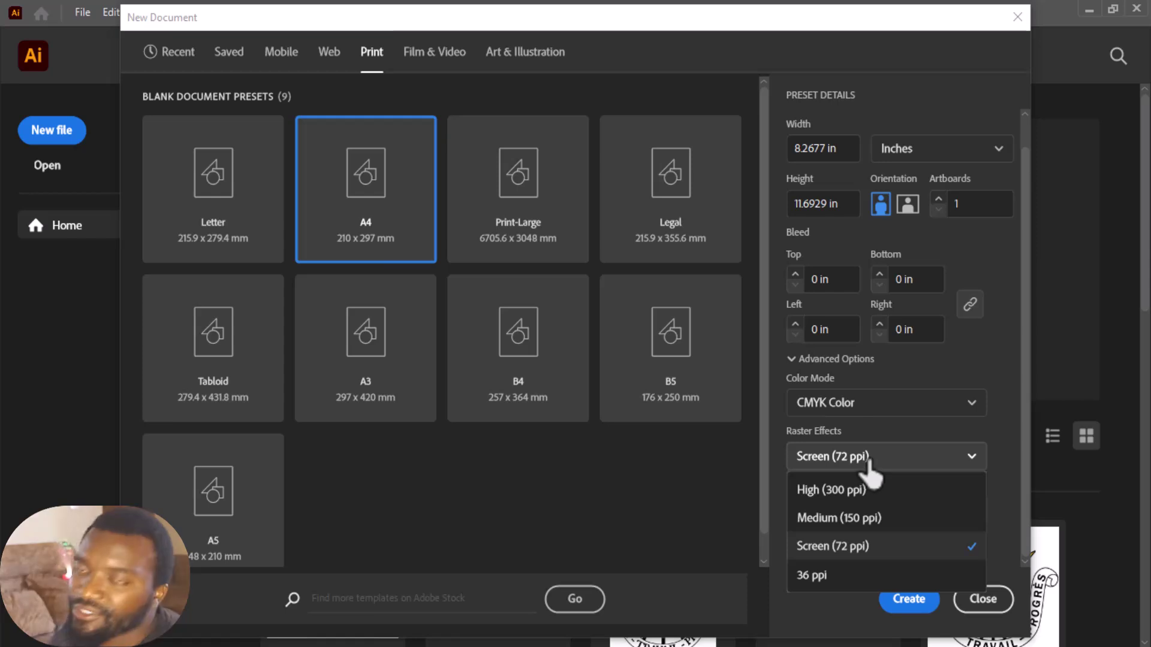
click(858, 490)
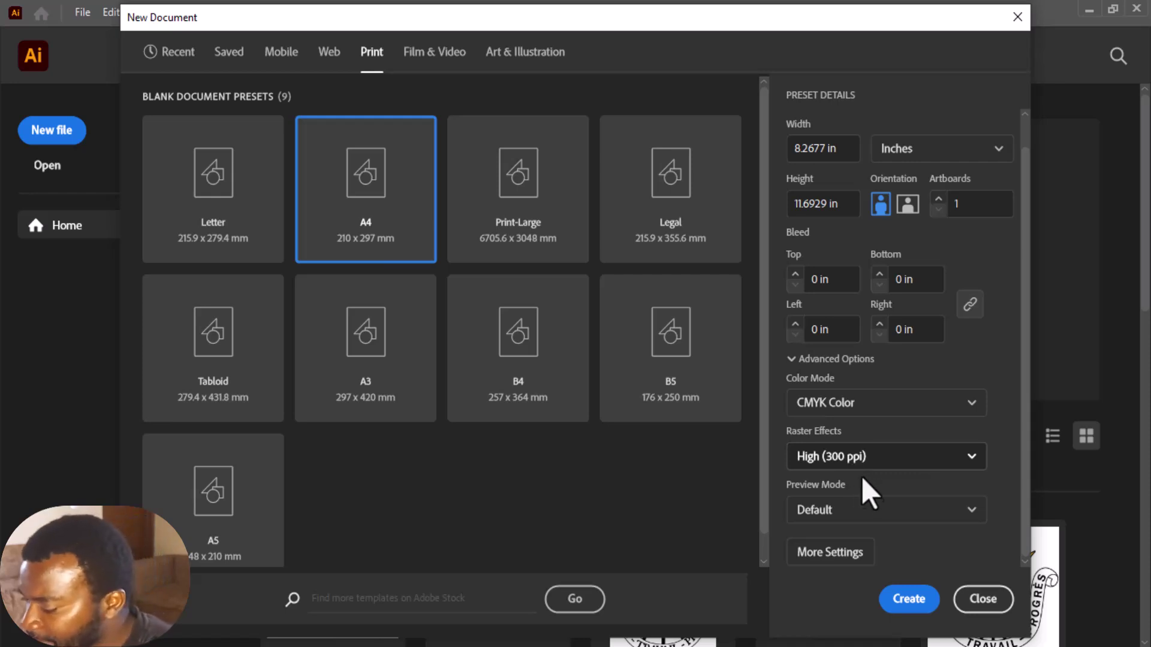
- Toggle the orientation to landscape and back to portrait, and create the document
scroll(866, 432, up, 2)
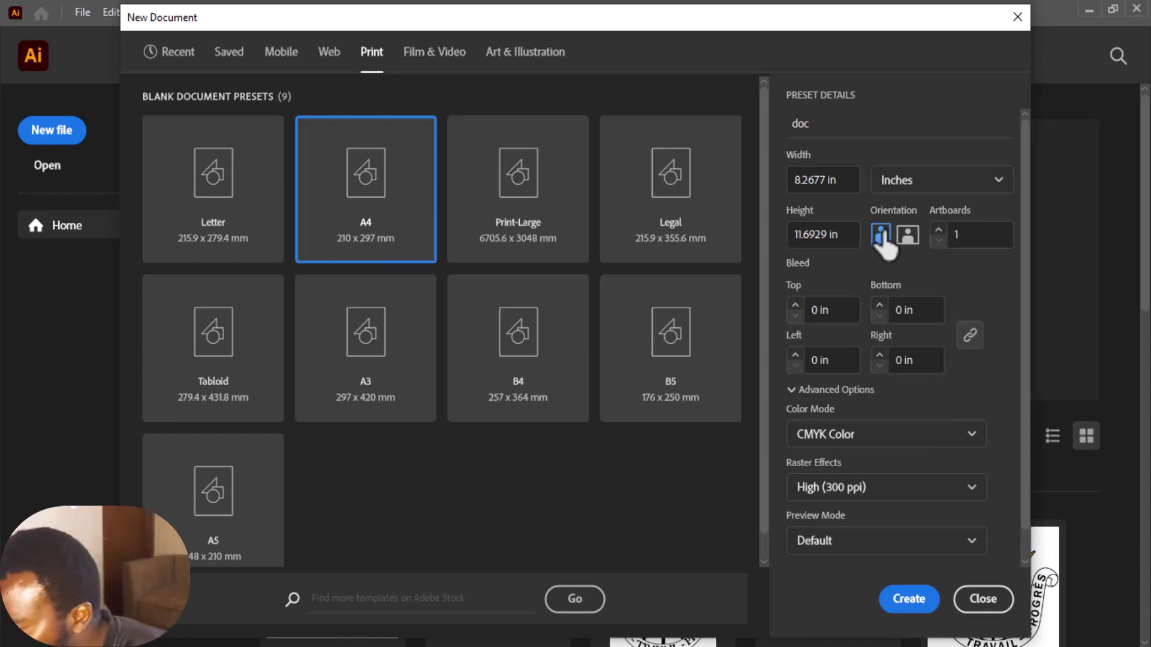
click(908, 235)
click(882, 235)
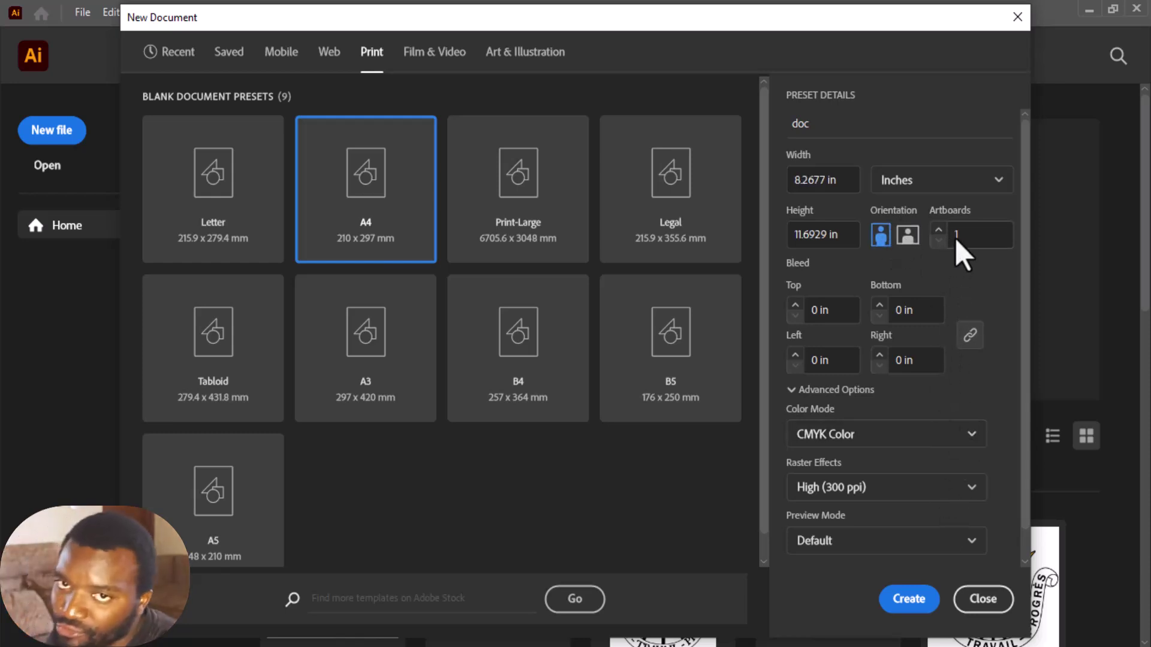
click(906, 599)
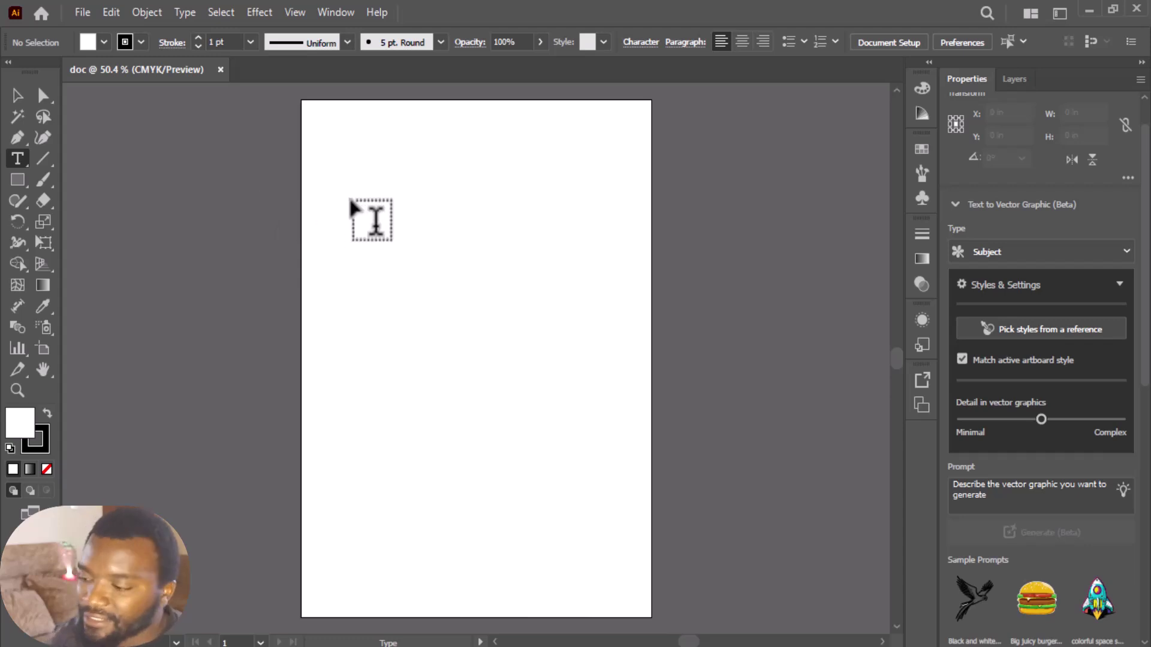
- Start another new document and set its measurement units to pixels
click(79, 14)
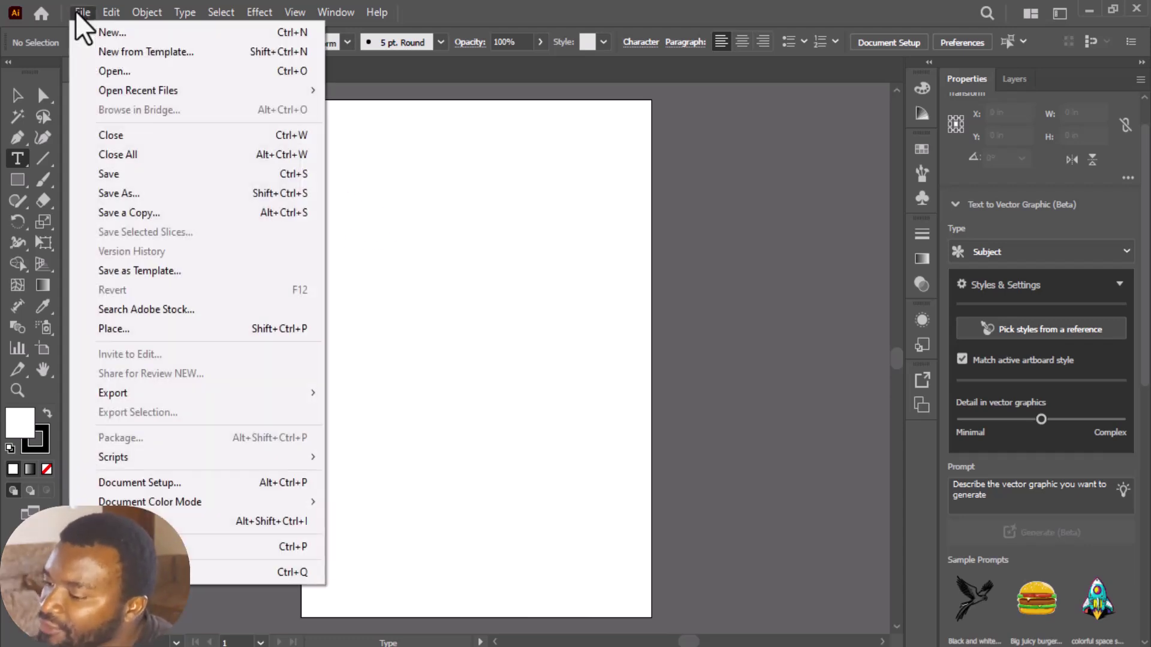
click(106, 34)
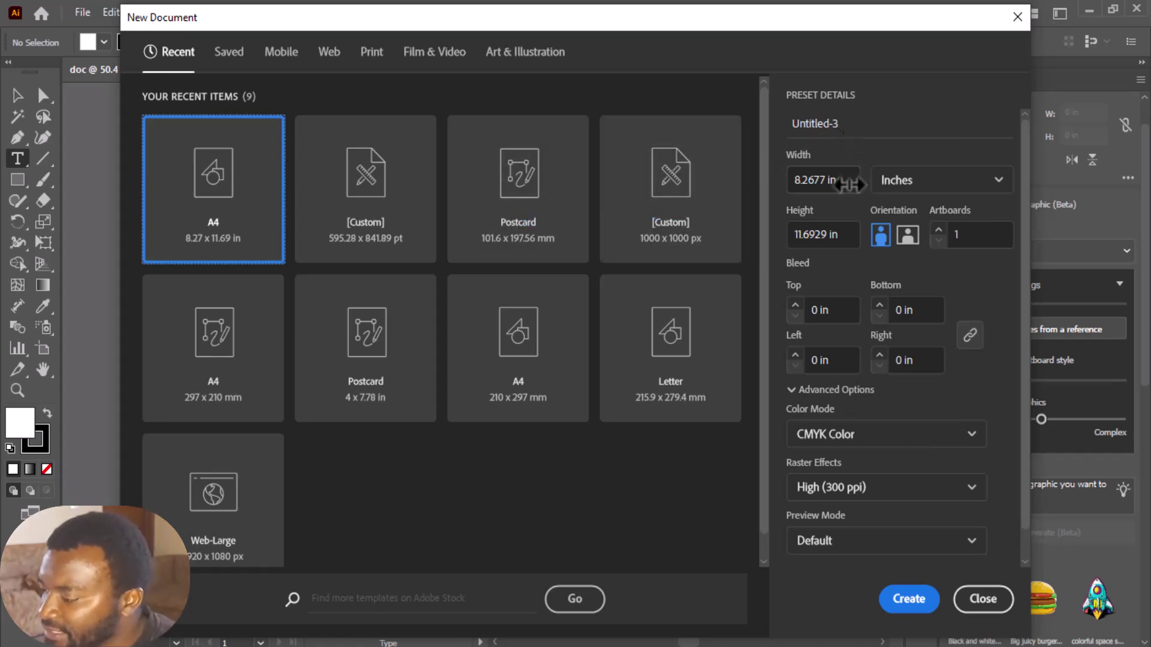
click(926, 180)
key(Escape)
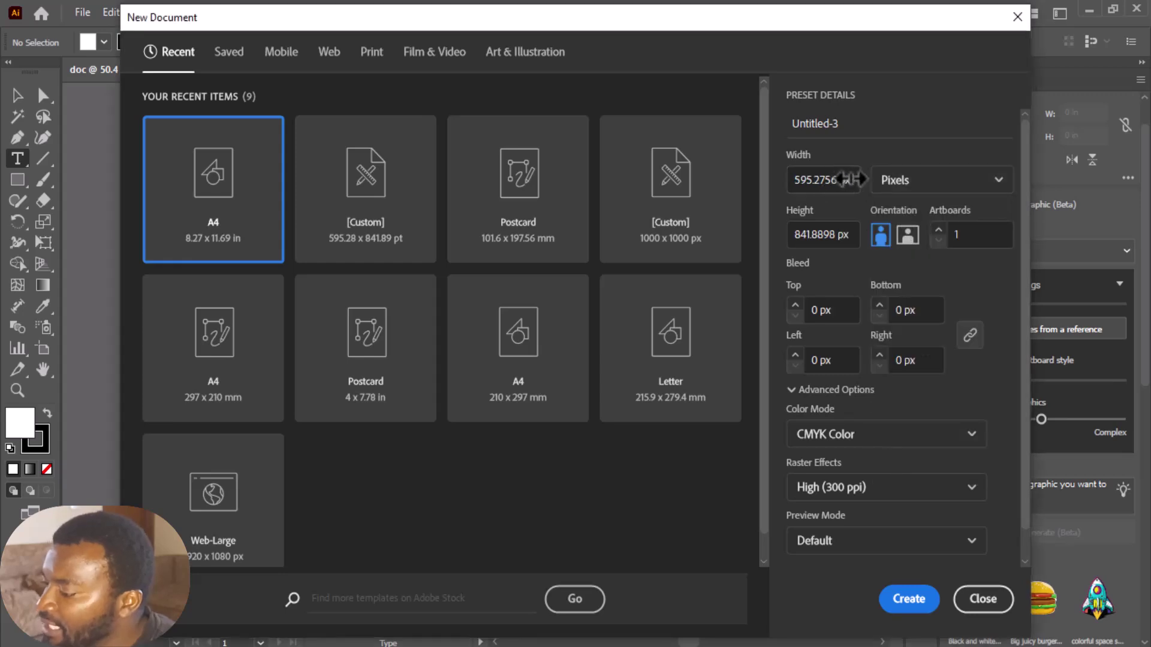
- Set the new document's width and height to 1000 px each, with portrait orientation
drag(854, 180, 747, 172)
text(1000)
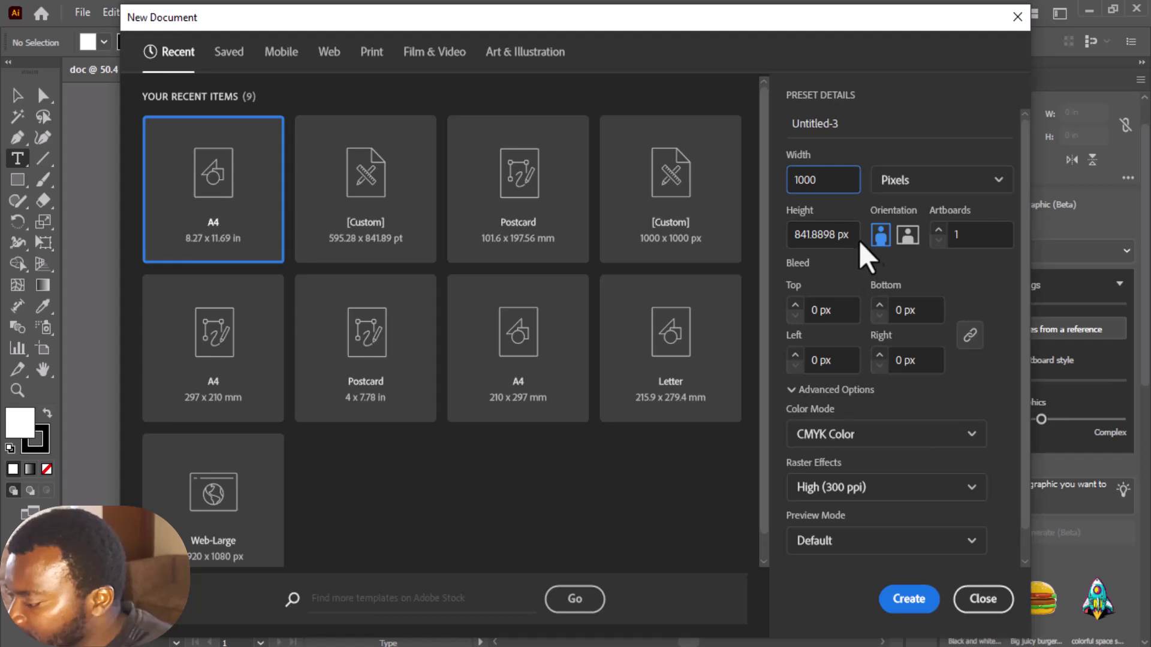
drag(860, 240, 789, 237)
text(1000)
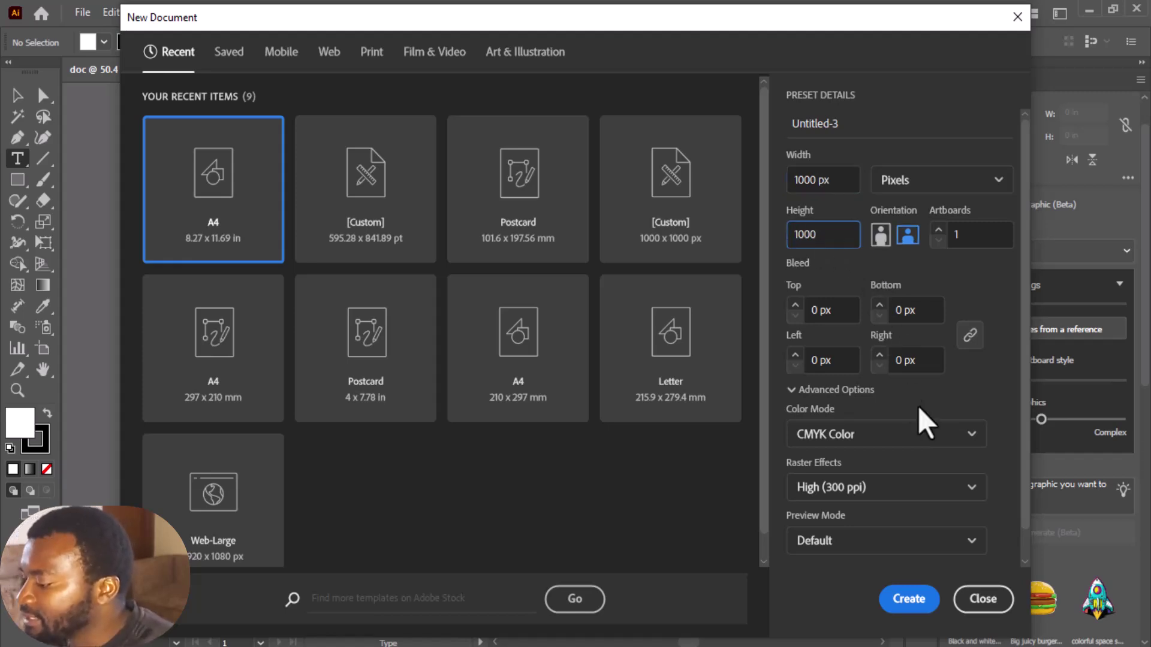
click(887, 249)
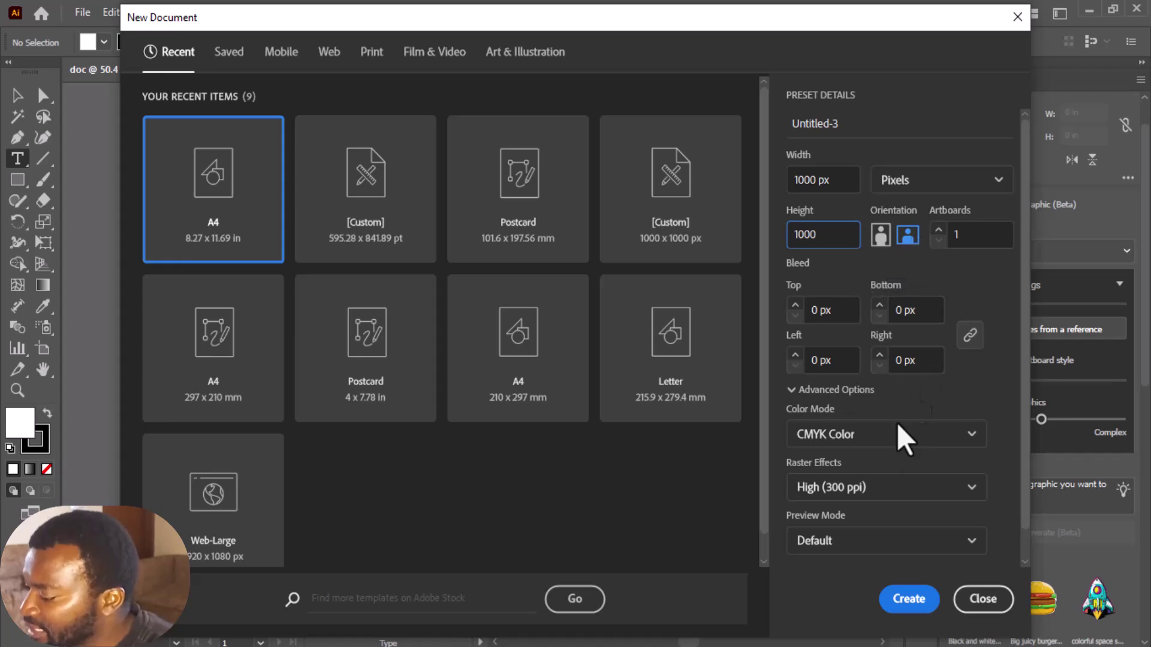
- Set the color mode to RGB Color and raster effects to Medium (150 ppi), and create the document
click(880, 446)
click(845, 465)
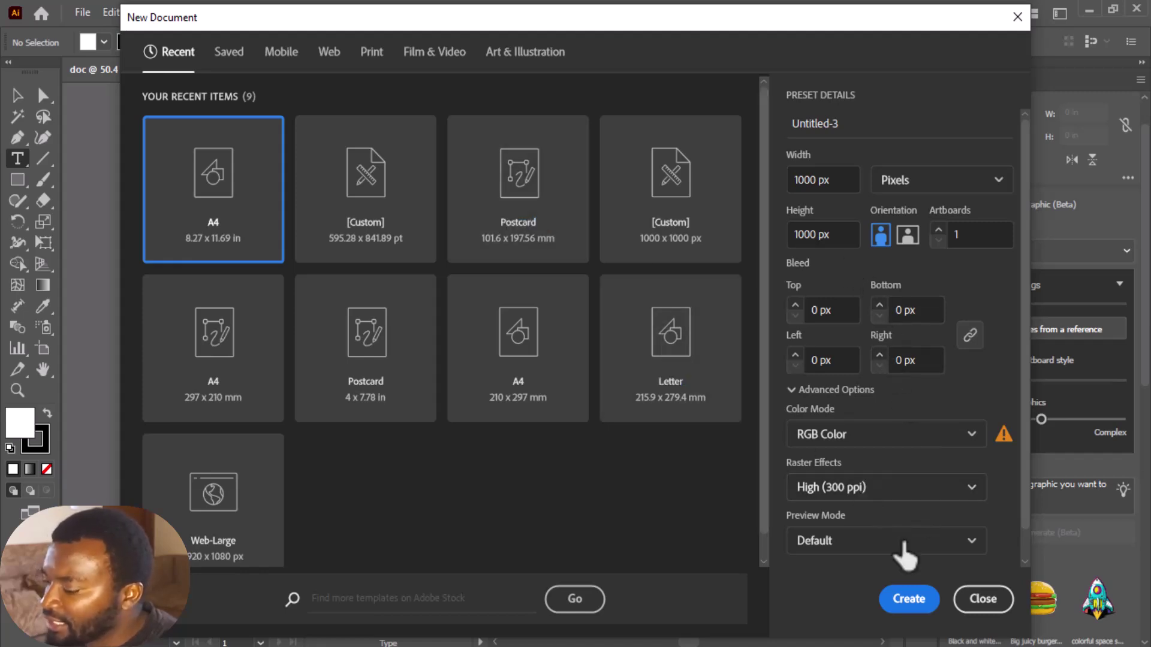
click(875, 490)
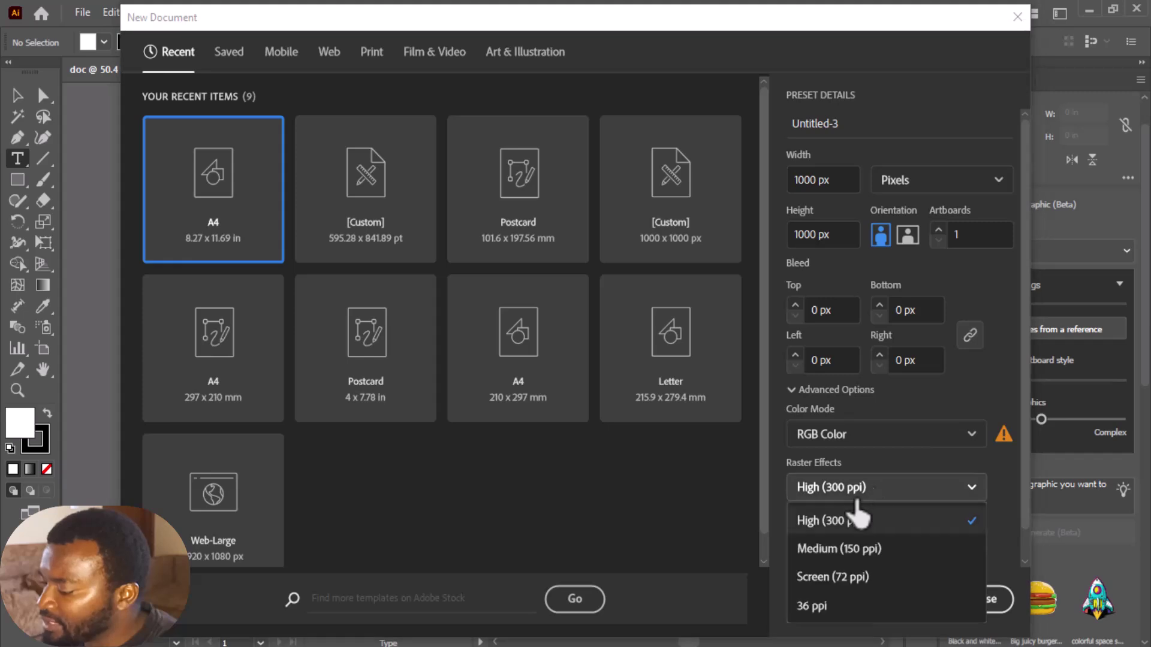
click(871, 552)
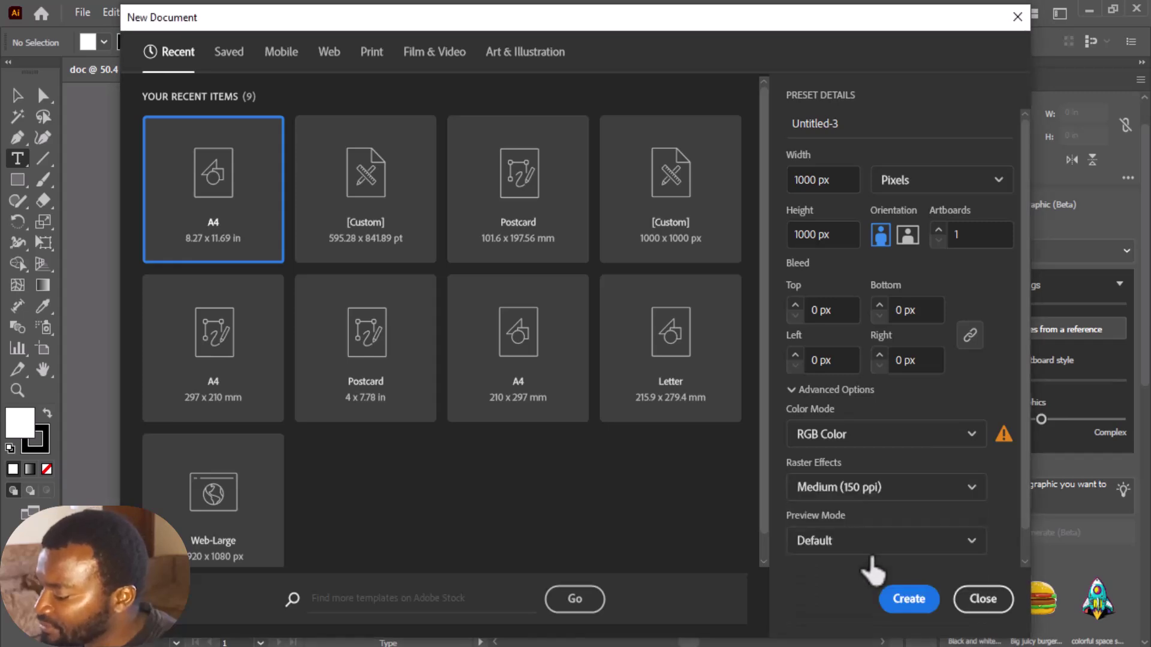
click(921, 601)
- Switch between the CMYK document "doc" and the new RGB document to compare them, ending on "doc"
click(131, 66)
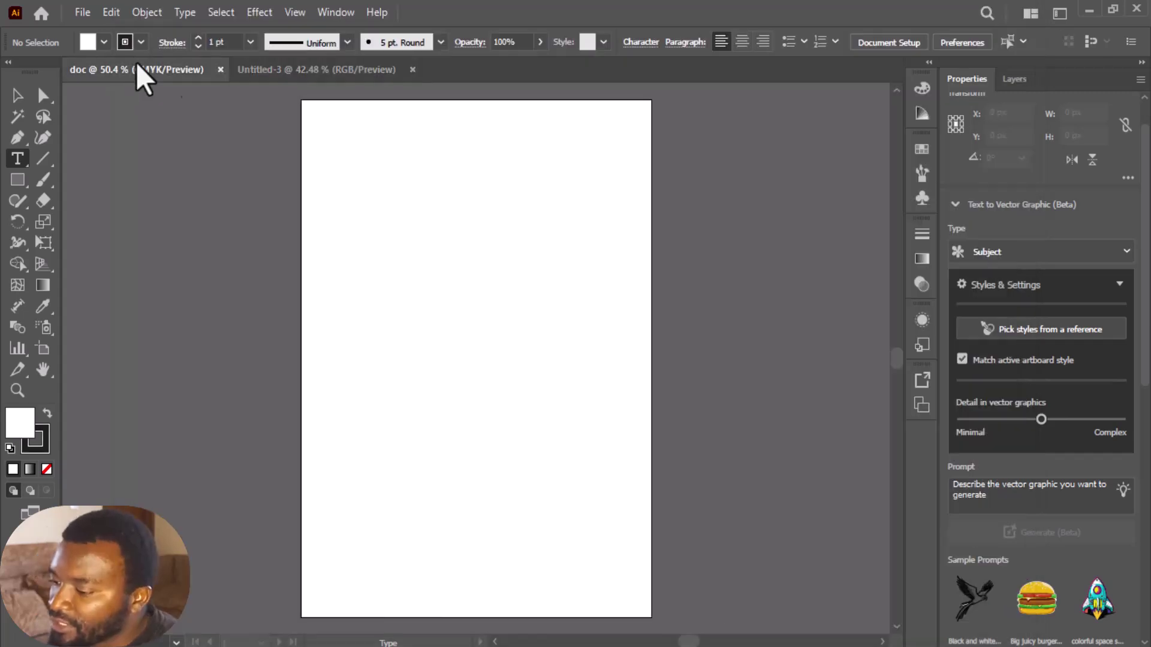
click(275, 73)
click(126, 69)
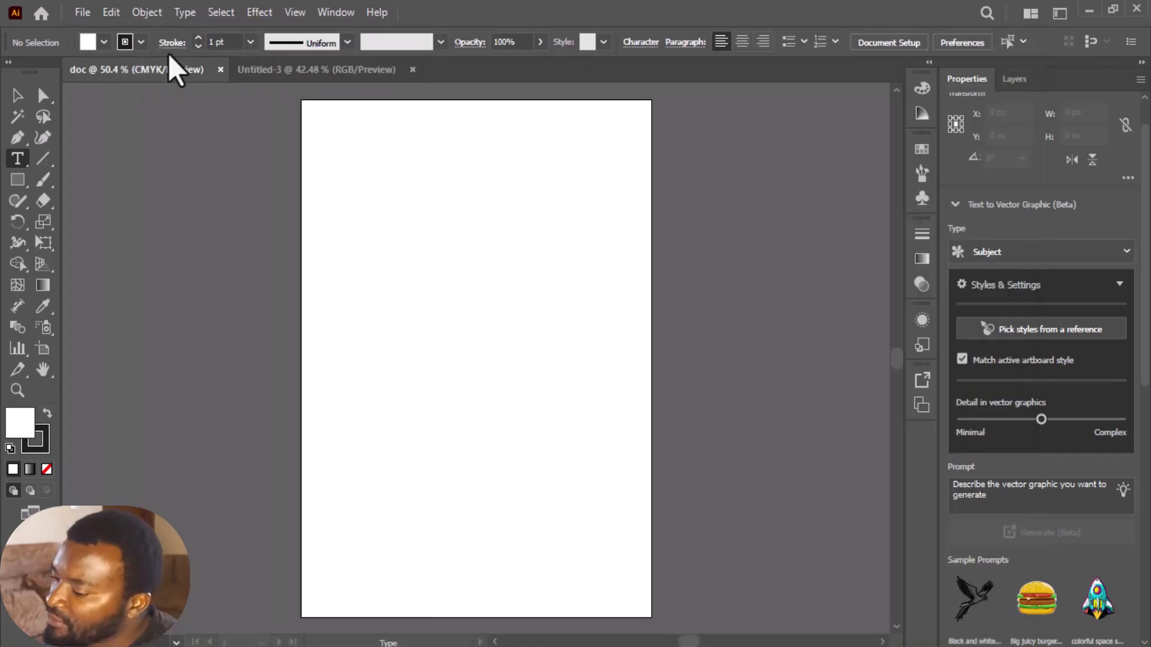